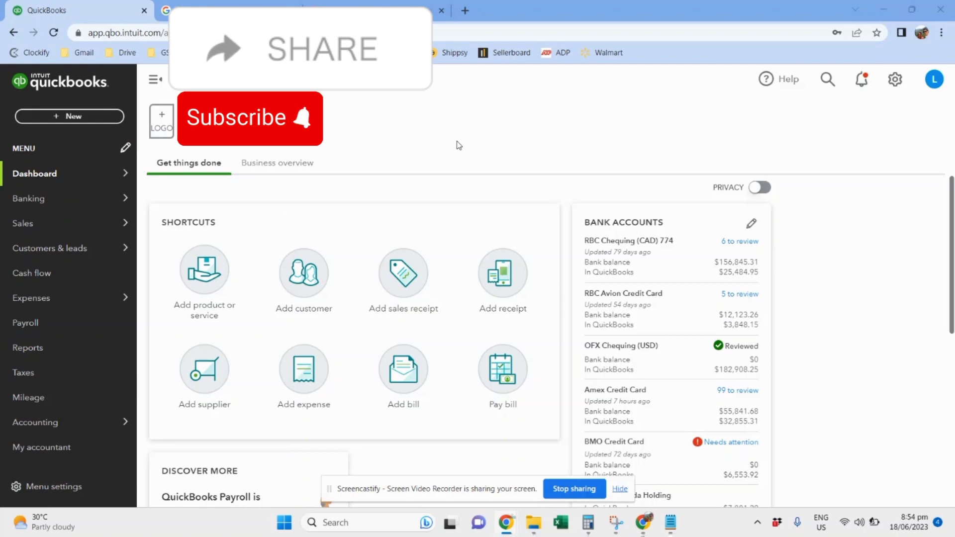
Open the Chart of Accounts and scroll to bank accounts like Amazon Canada Holding and Amazon USD Holding
{"action": "mouse_move", "coordinate": [75, 421]}
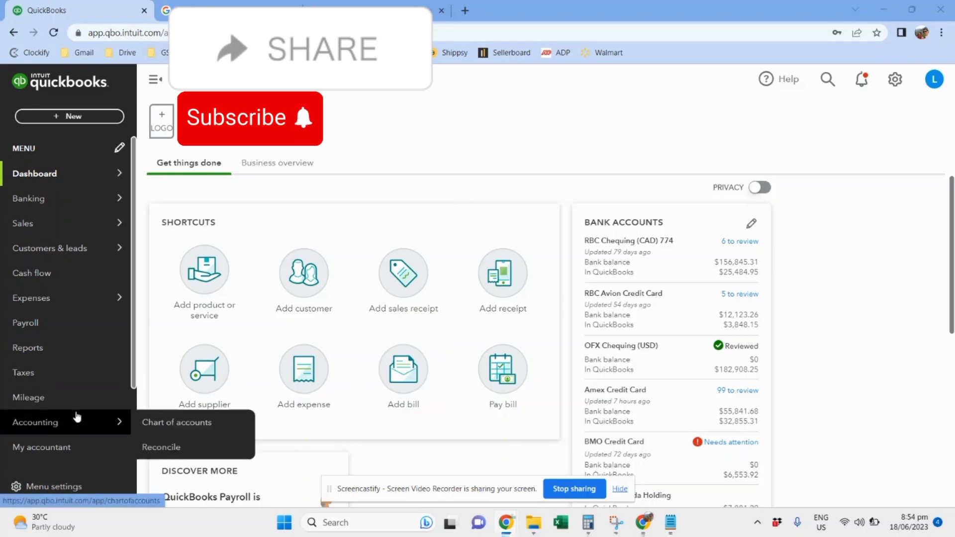
{"action": "left_click", "coordinate": [163, 429]}
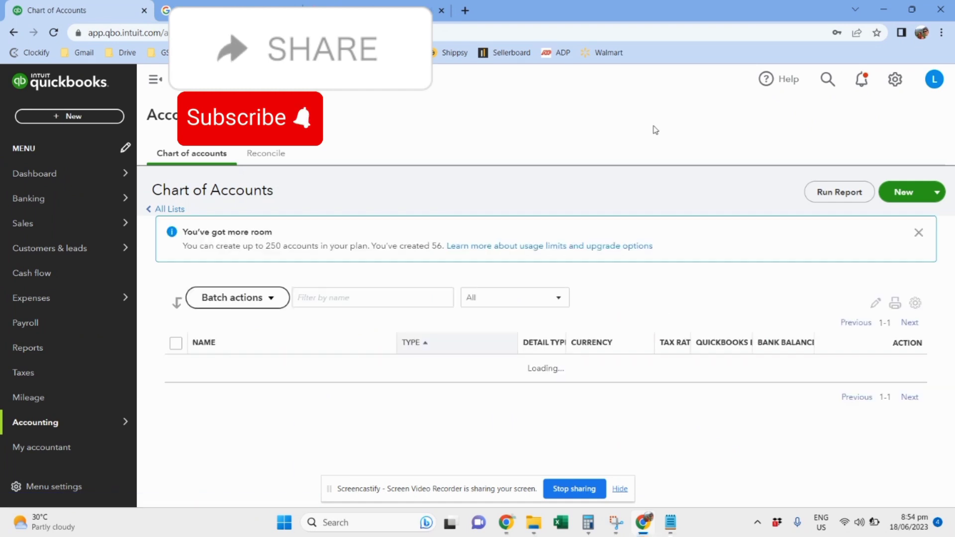
{"action": "scroll", "coordinate": [591, 130], "scroll_direction": "down", "scroll_amount": 3}
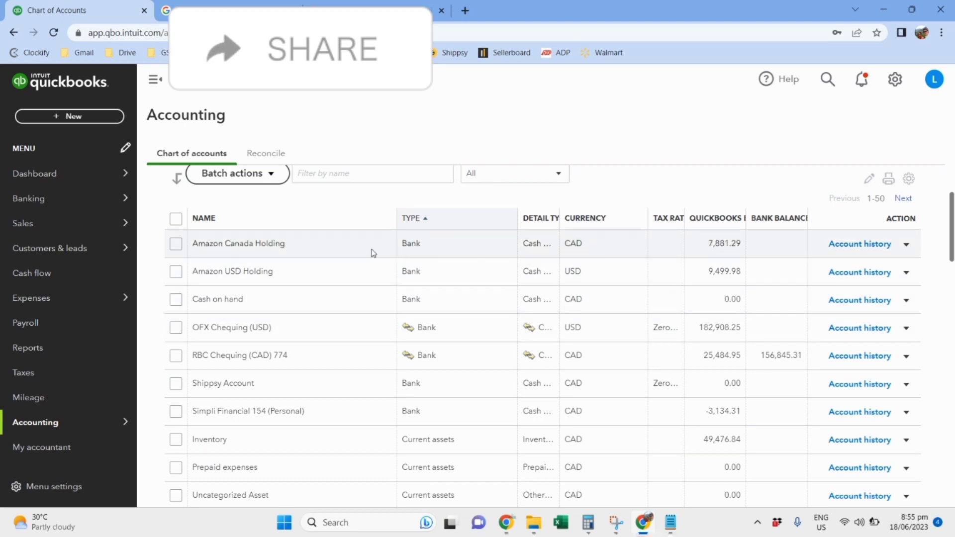
{"action": "scroll", "coordinate": [463, 239], "scroll_direction": "down", "scroll_amount": 1}
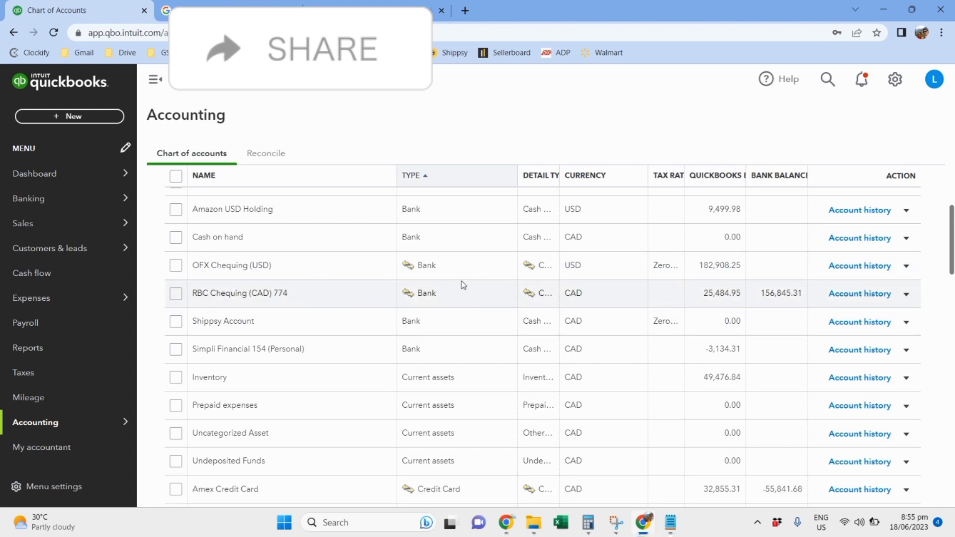
{"action": "scroll", "coordinate": [377, 207], "scroll_direction": "down", "scroll_amount": 3}
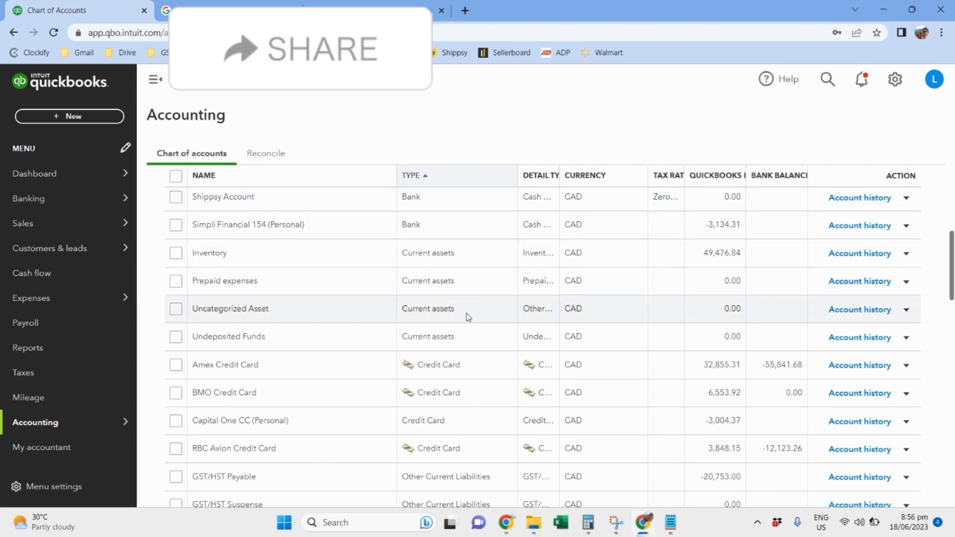
{"action": "scroll", "coordinate": [446, 331], "scroll_direction": "down", "scroll_amount": 1}
{"action": "scroll", "coordinate": [450, 273], "scroll_direction": "down", "scroll_amount": 3}
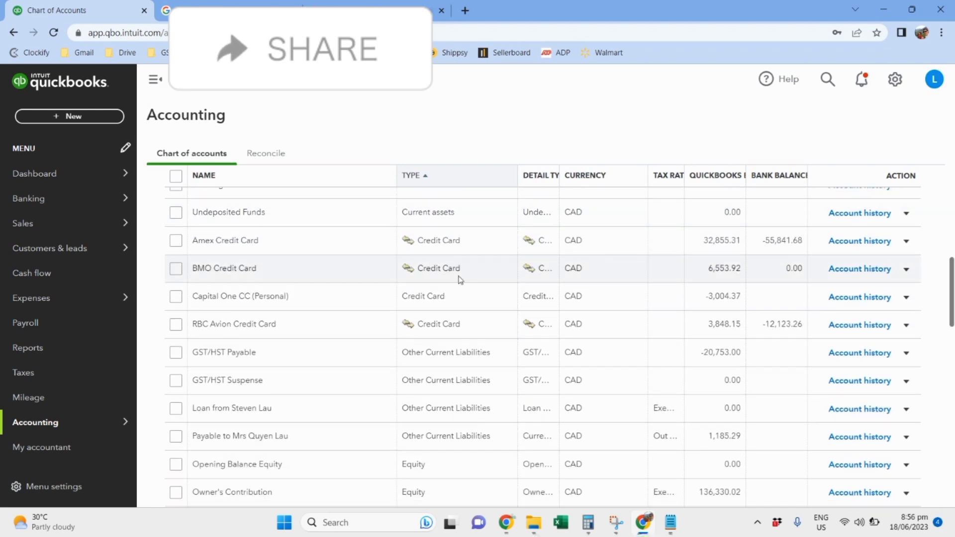
{"action": "scroll", "coordinate": [478, 299], "scroll_direction": "down", "scroll_amount": 1}
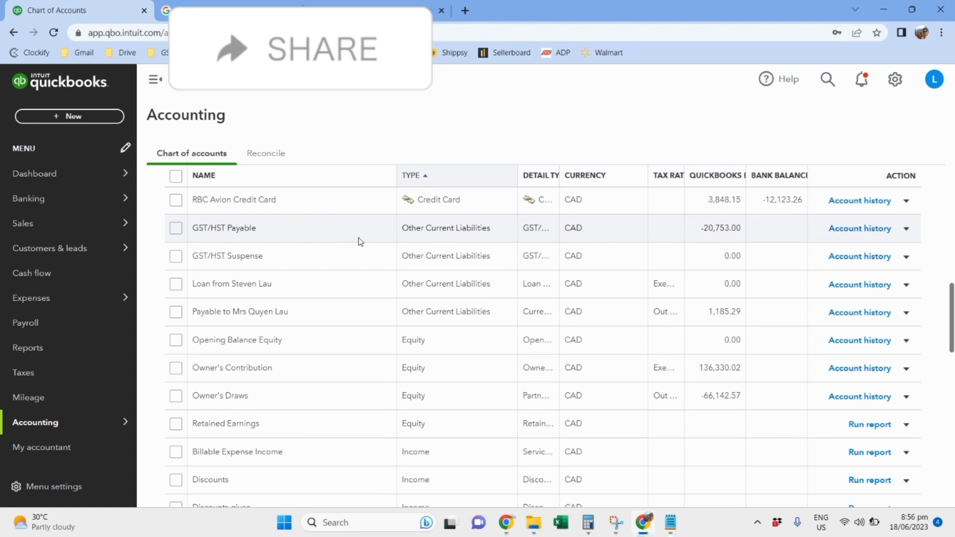
{"action": "scroll", "coordinate": [469, 279], "scroll_direction": "down", "scroll_amount": 3}
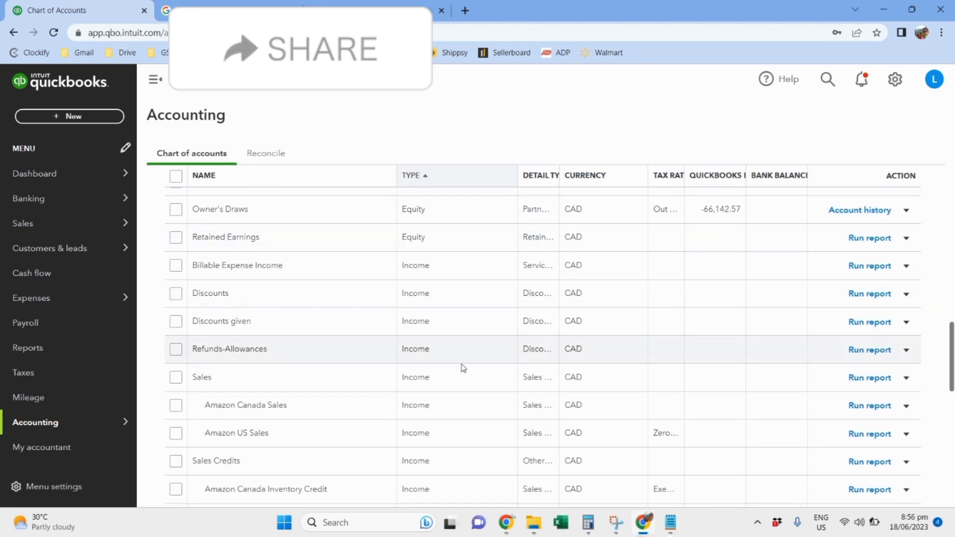
{"action": "scroll", "coordinate": [518, 298], "scroll_direction": "down", "scroll_amount": 1}
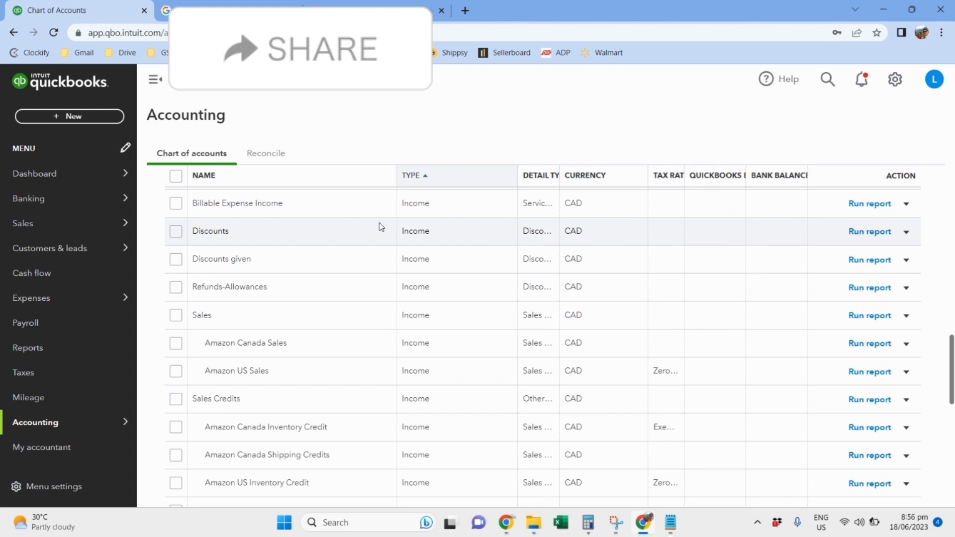
{"action": "scroll", "coordinate": [542, 257], "scroll_direction": "down", "scroll_amount": 2}
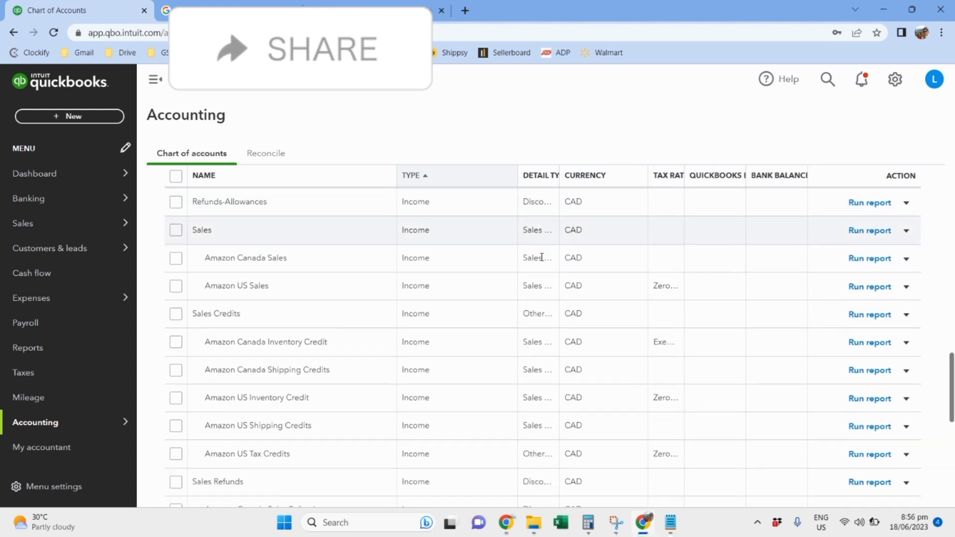
{"action": "scroll", "coordinate": [542, 257], "scroll_direction": "down", "scroll_amount": 1}
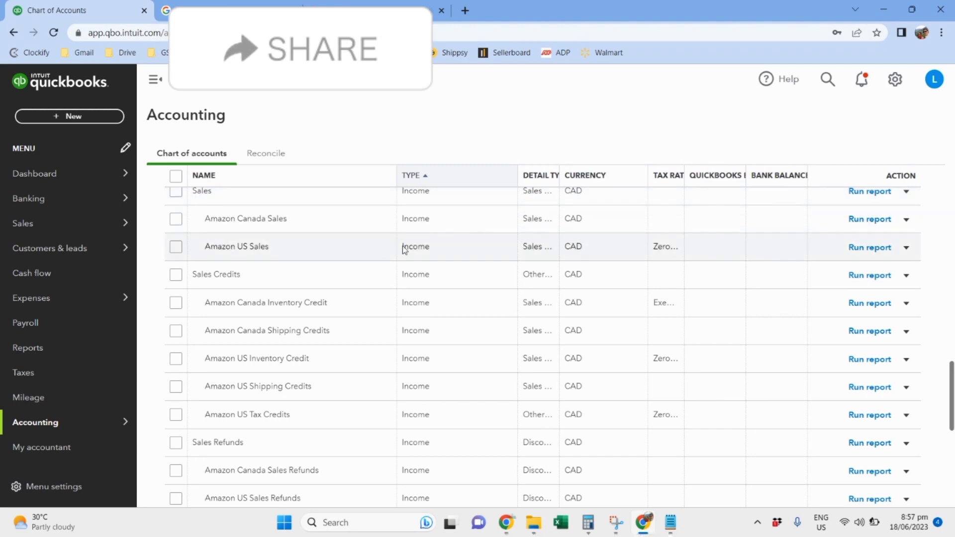
{"action": "scroll", "coordinate": [407, 247], "scroll_direction": "down", "scroll_amount": 1}
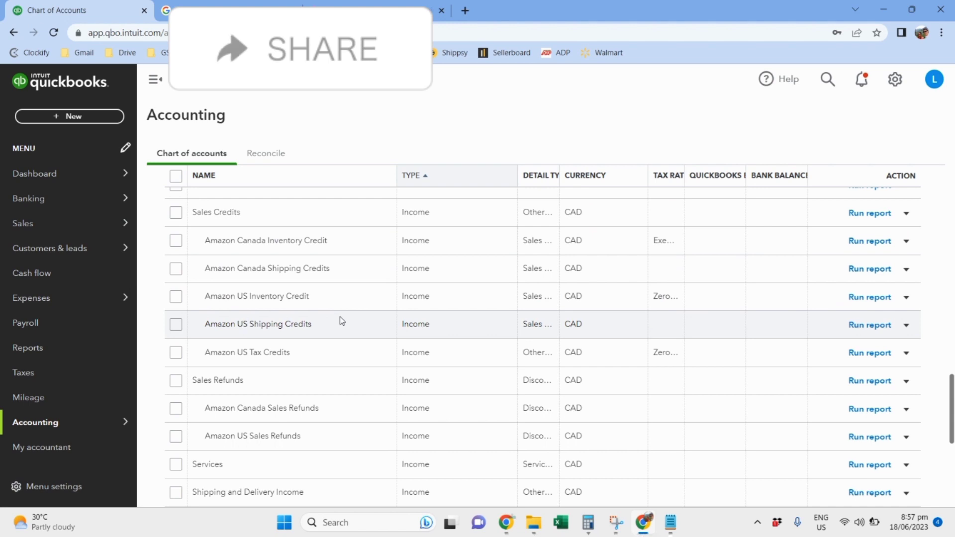
{"action": "scroll", "coordinate": [340, 316], "scroll_direction": "down", "scroll_amount": 3}
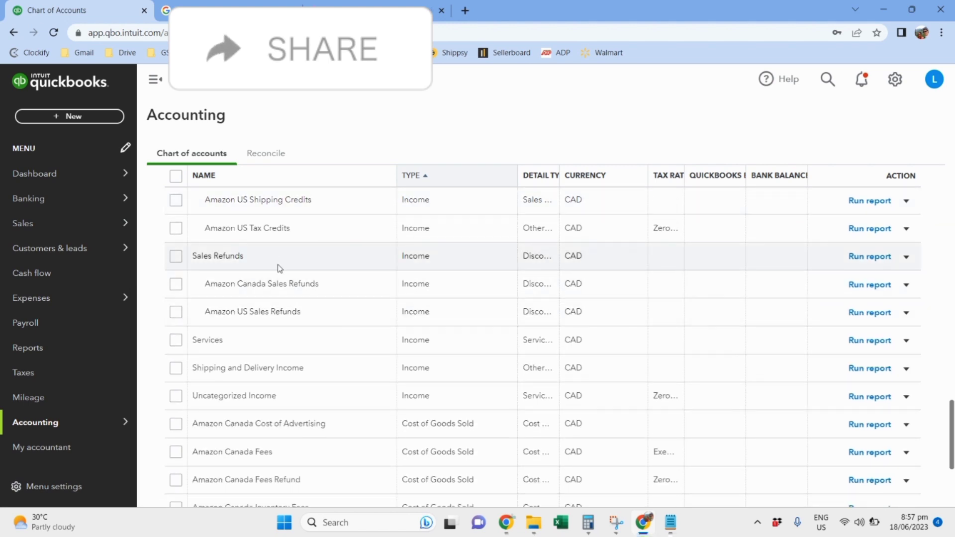
{"action": "scroll", "coordinate": [313, 309], "scroll_direction": "down", "scroll_amount": 2}
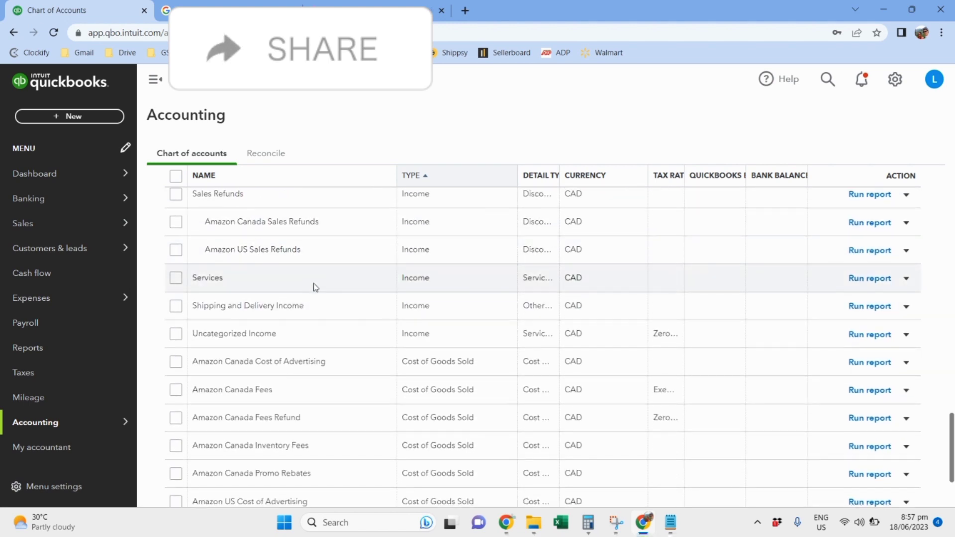
{"action": "scroll", "coordinate": [321, 334], "scroll_direction": "down", "scroll_amount": 4}
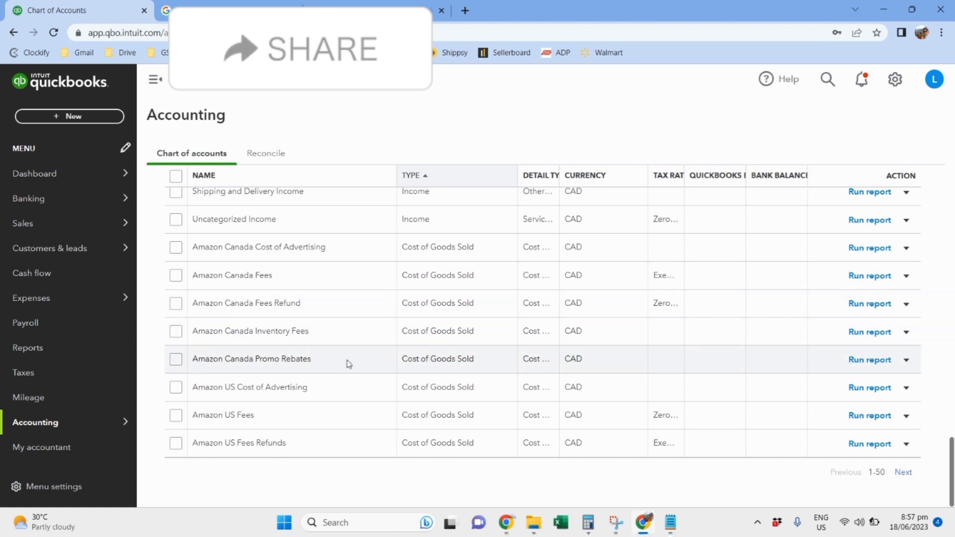
Browse the COGS and expense accounts on page 51–100, then return to the previous page
{"action": "left_click", "coordinate": [904, 472]}
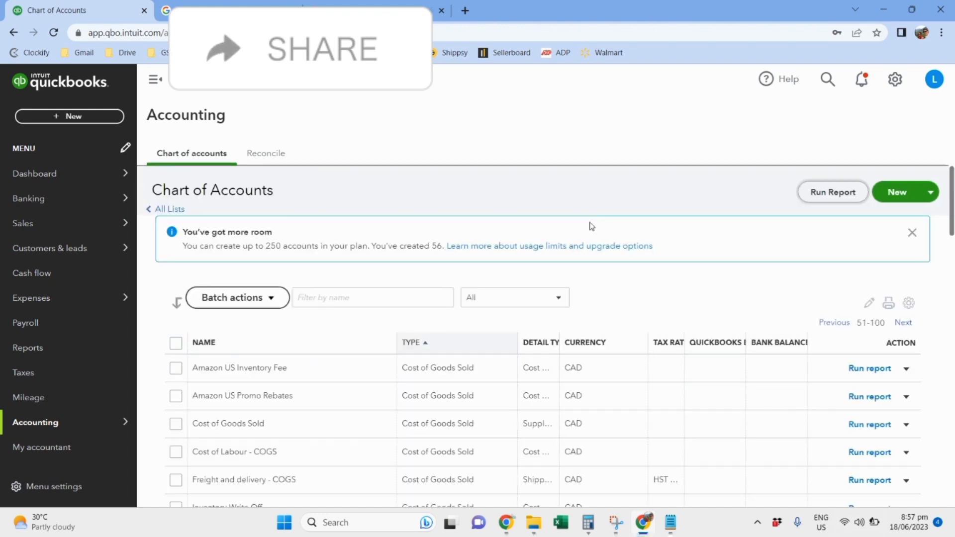
{"action": "scroll", "coordinate": [599, 267], "scroll_direction": "down", "scroll_amount": 2}
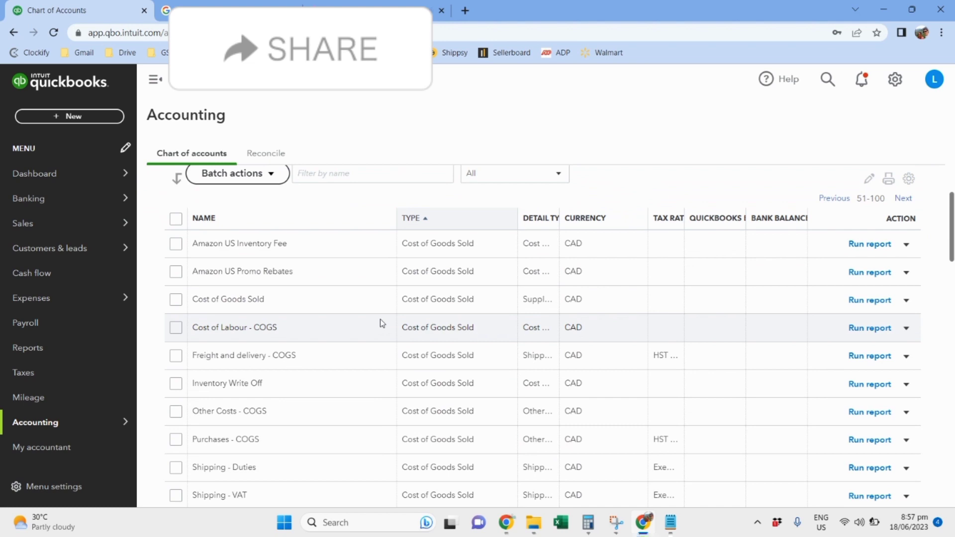
{"action": "scroll", "coordinate": [395, 294], "scroll_direction": "down", "scroll_amount": 1}
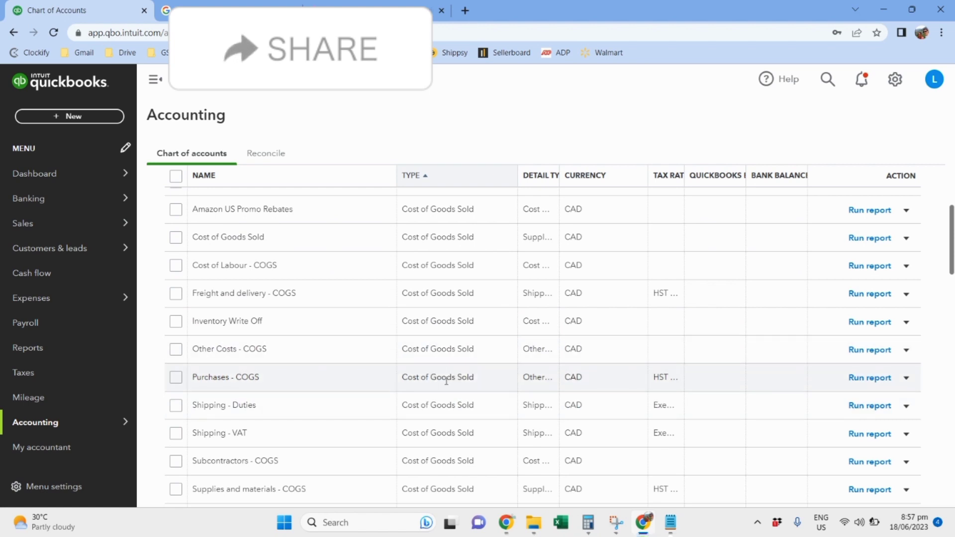
{"action": "scroll", "coordinate": [440, 392], "scroll_direction": "down", "scroll_amount": 3}
{"action": "scroll", "coordinate": [441, 390], "scroll_direction": "down", "scroll_amount": 1}
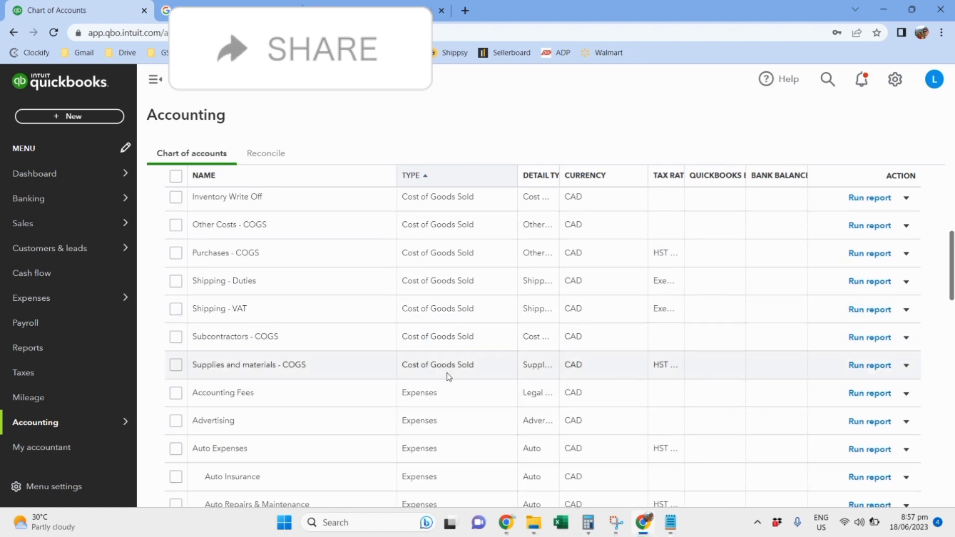
{"action": "scroll", "coordinate": [447, 375], "scroll_direction": "down", "scroll_amount": 2}
{"action": "scroll", "coordinate": [529, 344], "scroll_direction": "down", "scroll_amount": 4}
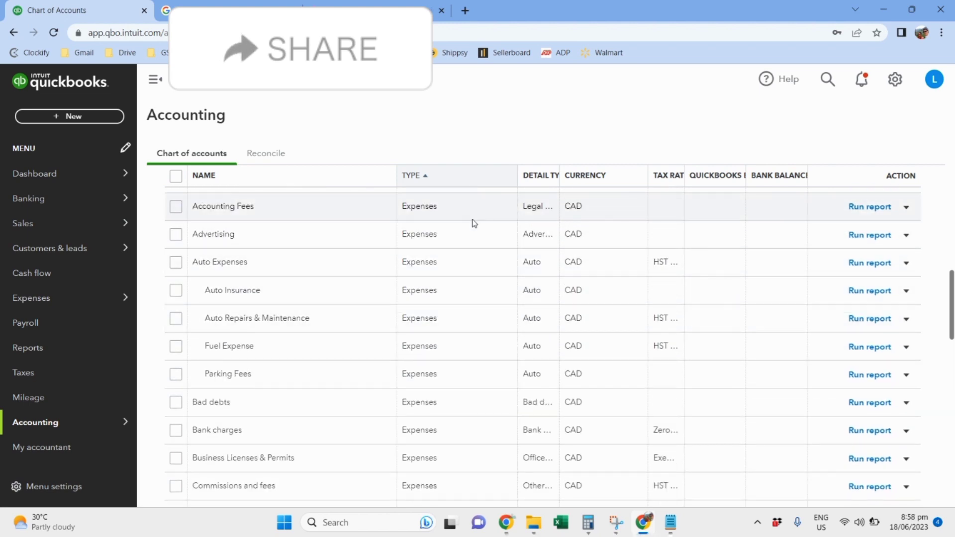
{"action": "scroll", "coordinate": [580, 315], "scroll_direction": "down", "scroll_amount": 8}
{"action": "scroll", "coordinate": [840, 400], "scroll_direction": "down", "scroll_amount": 8}
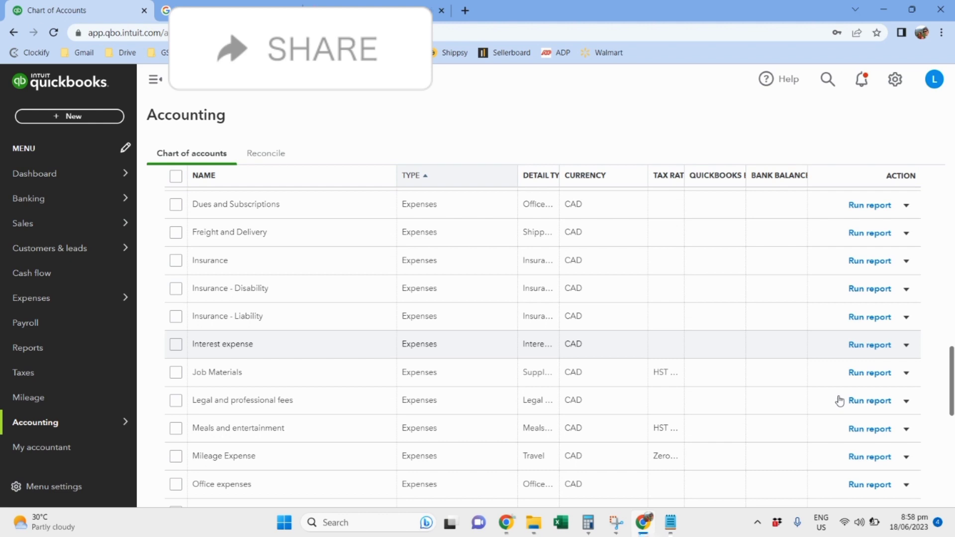
{"action": "scroll", "coordinate": [841, 362], "scroll_direction": "up", "scroll_amount": 5}
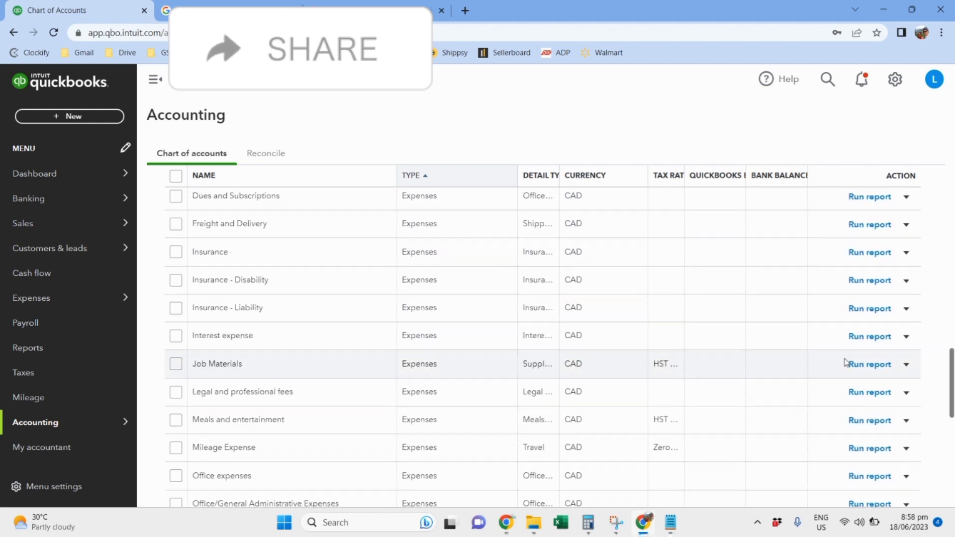
{"action": "scroll", "coordinate": [849, 361], "scroll_direction": "down", "scroll_amount": 12}
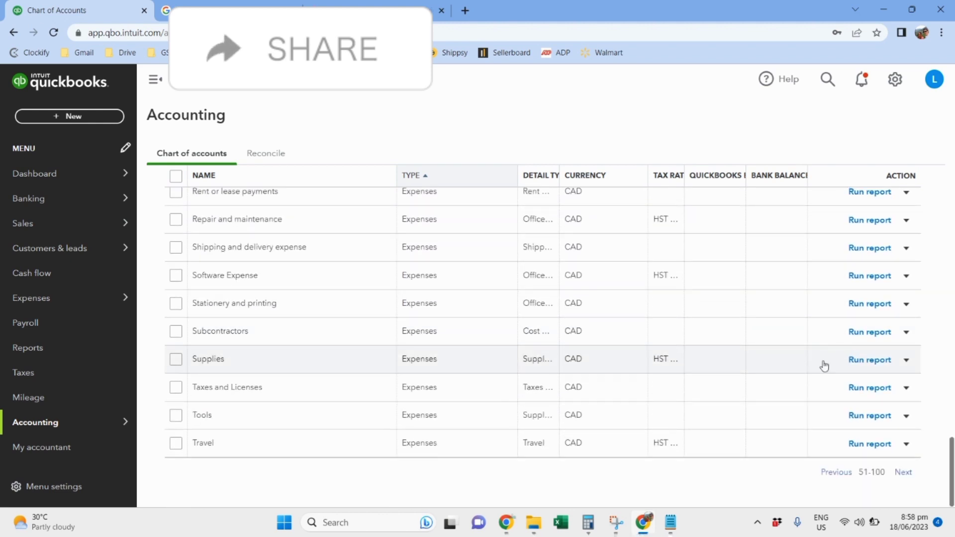
{"action": "left_click", "coordinate": [827, 474]}
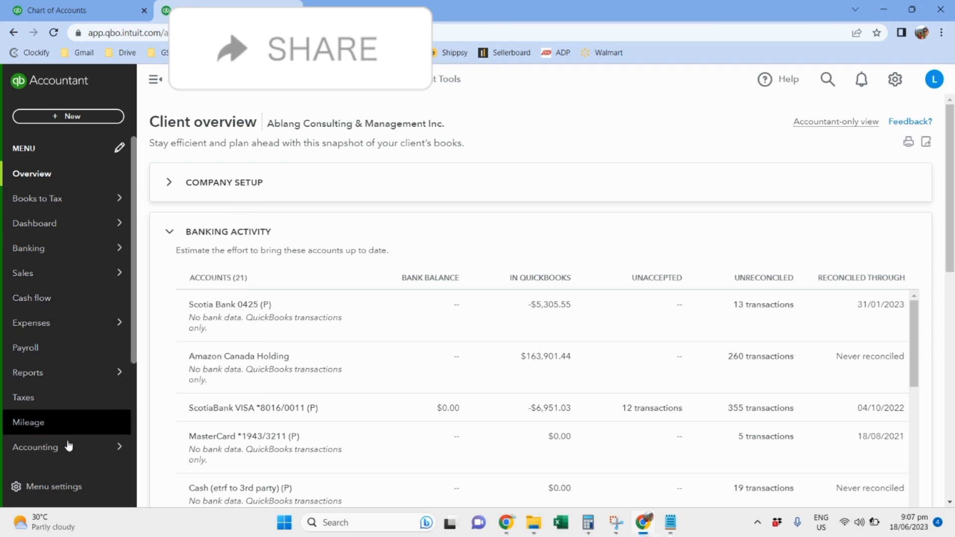
Reopen this client's Chart of Accounts and scroll to the long-term liabilities ending page 1–50
{"action": "mouse_move", "coordinate": [68, 447]}
{"action": "left_click", "coordinate": [146, 450]}
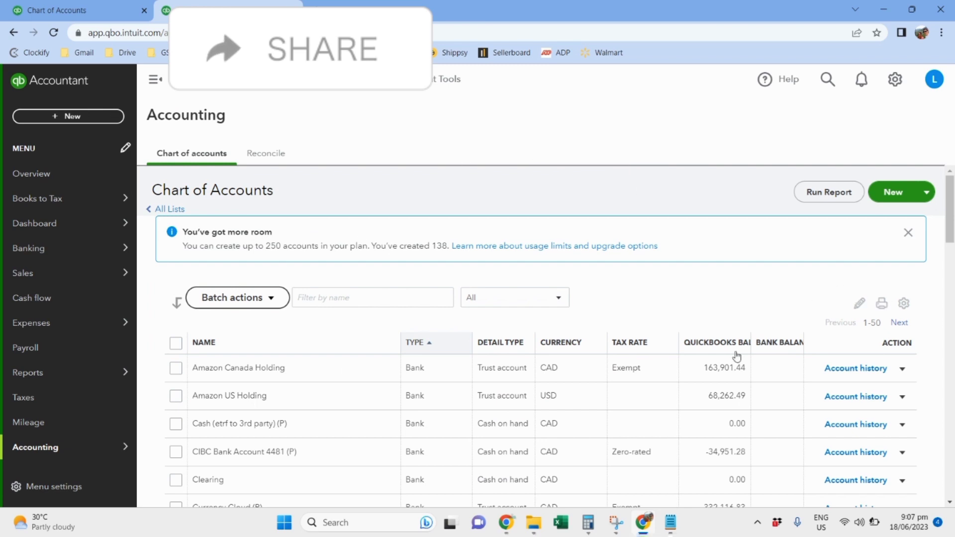
{"action": "scroll", "coordinate": [717, 309], "scroll_direction": "down", "scroll_amount": 2}
{"action": "scroll", "coordinate": [707, 249], "scroll_direction": "down", "scroll_amount": 1}
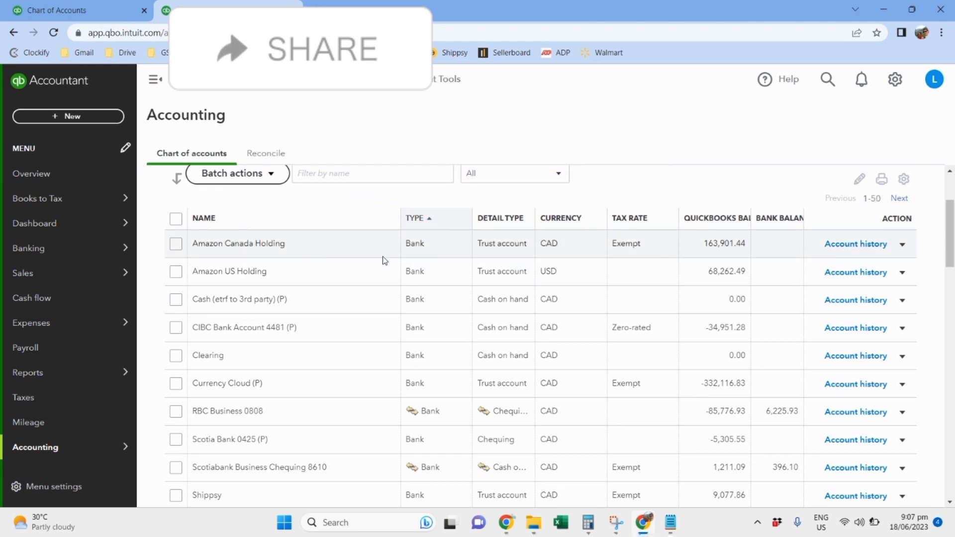
{"action": "scroll", "coordinate": [382, 308], "scroll_direction": "down", "scroll_amount": 4}
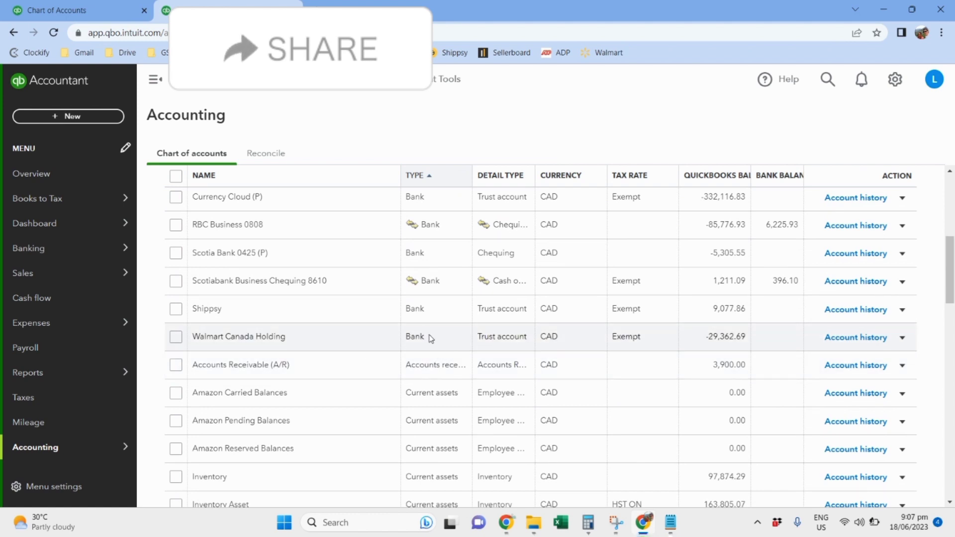
{"action": "scroll", "coordinate": [360, 317], "scroll_direction": "down", "scroll_amount": 1}
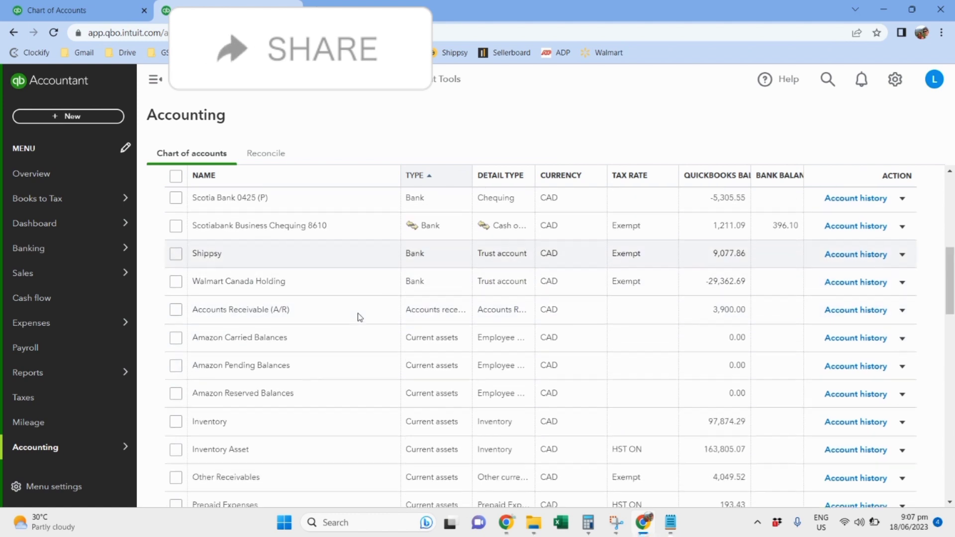
{"action": "scroll", "coordinate": [360, 317], "scroll_direction": "down", "scroll_amount": 2}
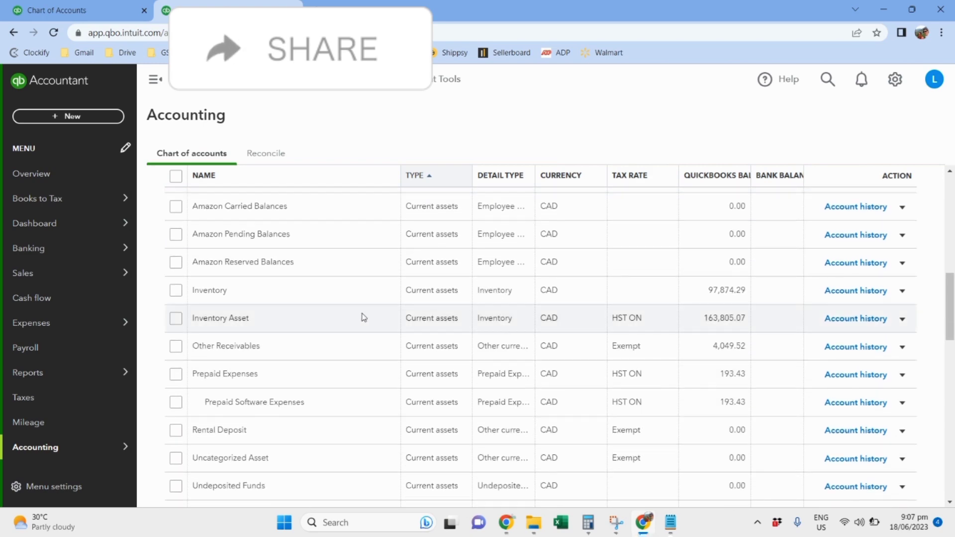
{"action": "scroll", "coordinate": [363, 317], "scroll_direction": "down", "scroll_amount": 7}
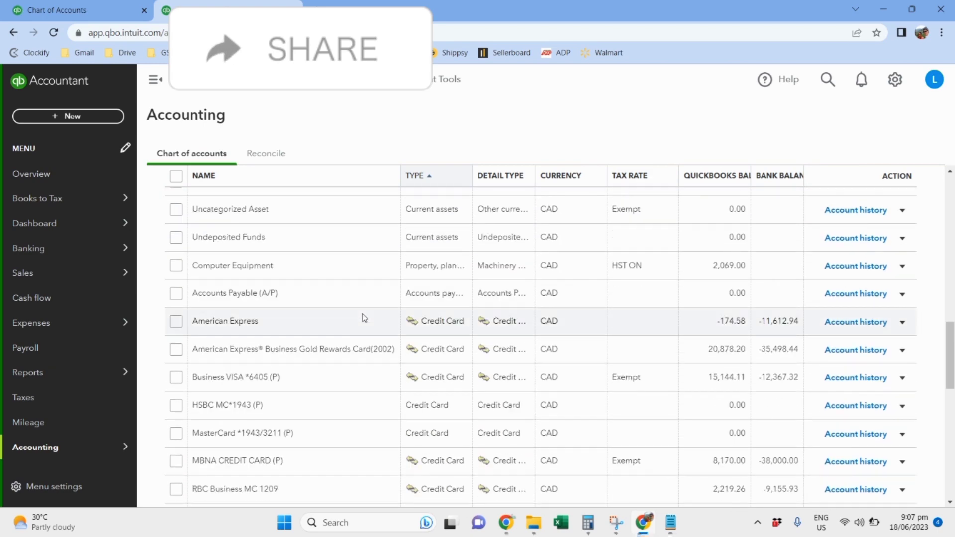
{"action": "scroll", "coordinate": [567, 331], "scroll_direction": "down", "scroll_amount": 6}
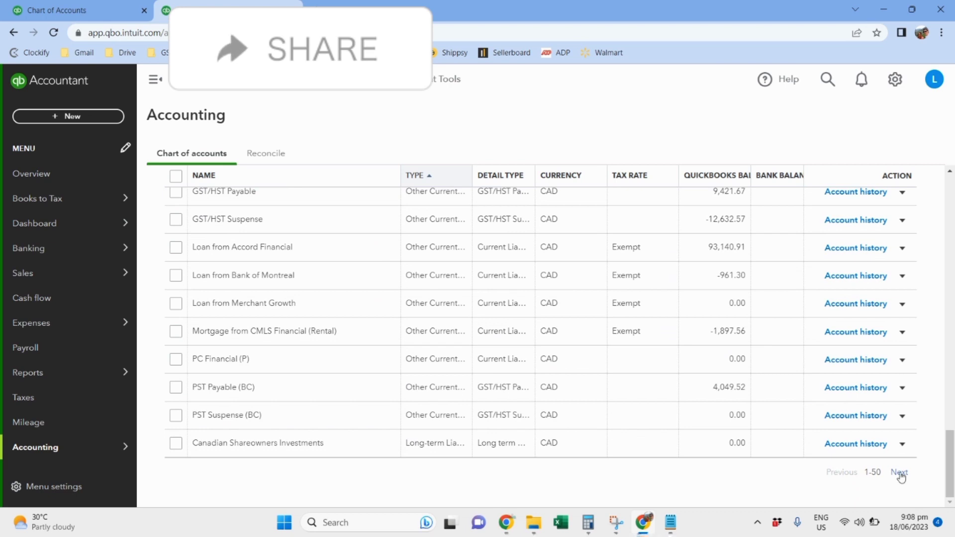
Go to page 51–100 and scroll past equity to income accounts, FBA Liquidation Proceeds through Rental Income
{"action": "left_click", "coordinate": [900, 473]}
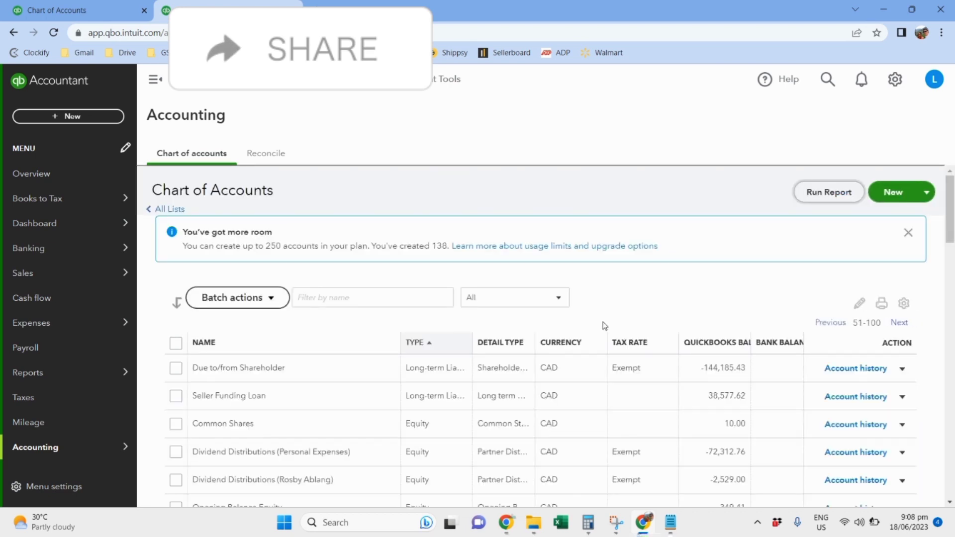
{"action": "scroll", "coordinate": [603, 326], "scroll_direction": "down", "scroll_amount": 3}
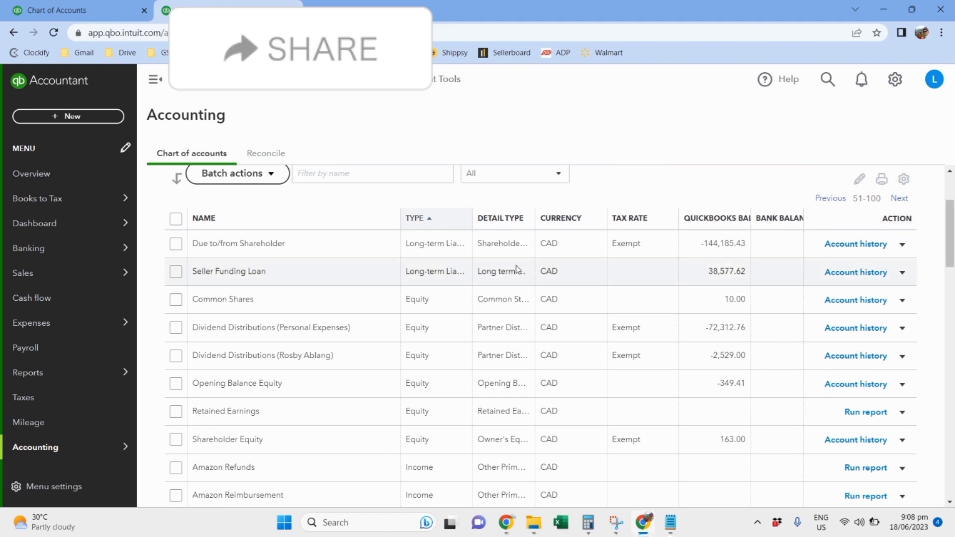
{"action": "scroll", "coordinate": [572, 237], "scroll_direction": "down", "scroll_amount": 3}
{"action": "scroll", "coordinate": [547, 293], "scroll_direction": "down", "scroll_amount": 1}
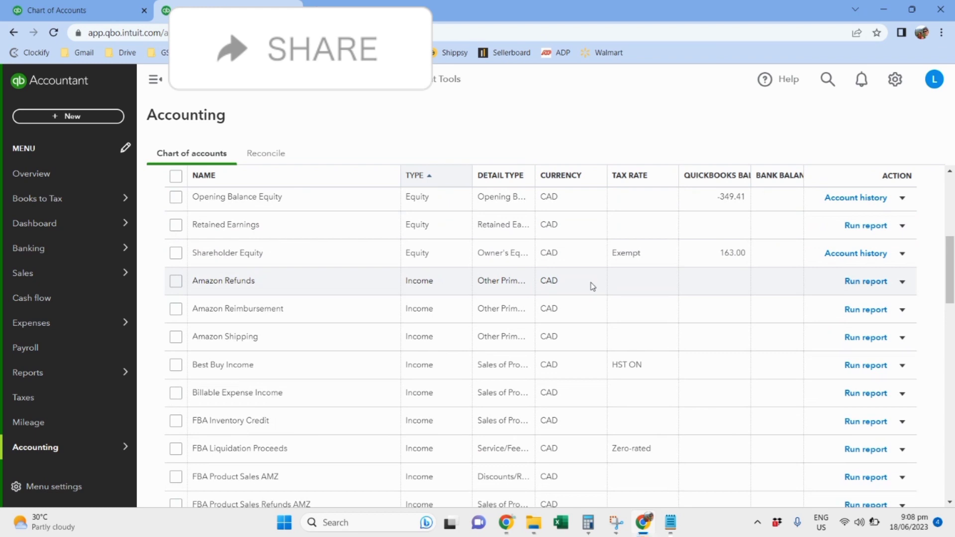
{"action": "scroll", "coordinate": [593, 285], "scroll_direction": "down", "scroll_amount": 2}
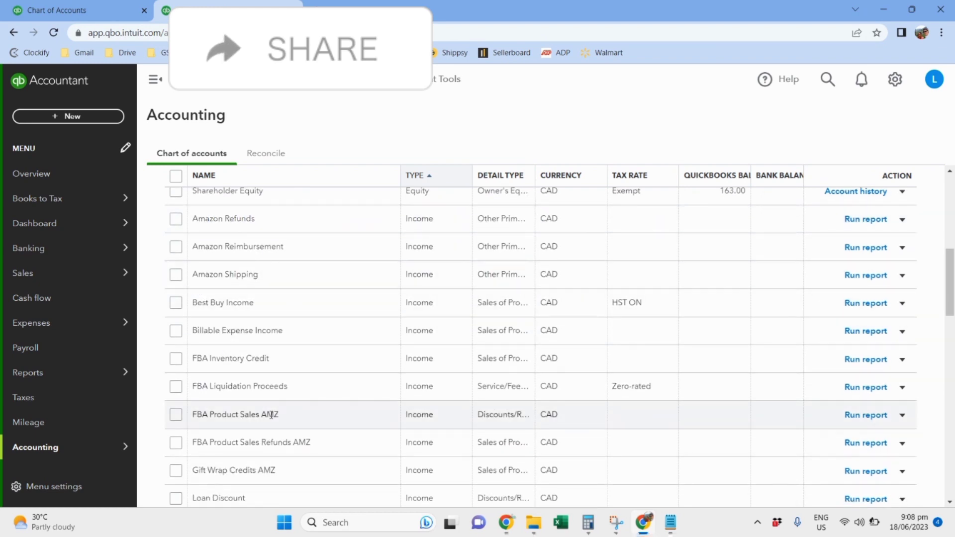
{"action": "scroll", "coordinate": [390, 348], "scroll_direction": "down", "scroll_amount": 3}
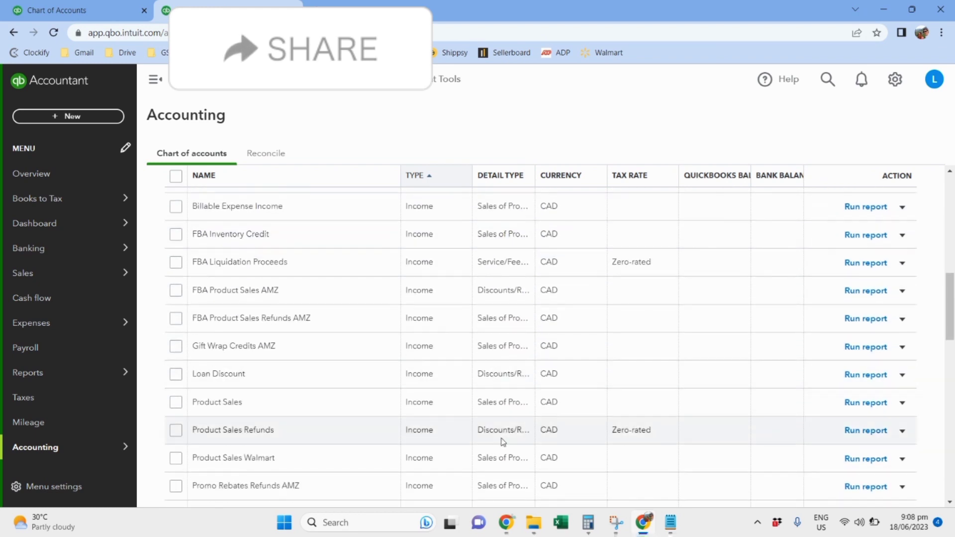
{"action": "scroll", "coordinate": [494, 425], "scroll_direction": "down", "scroll_amount": 1}
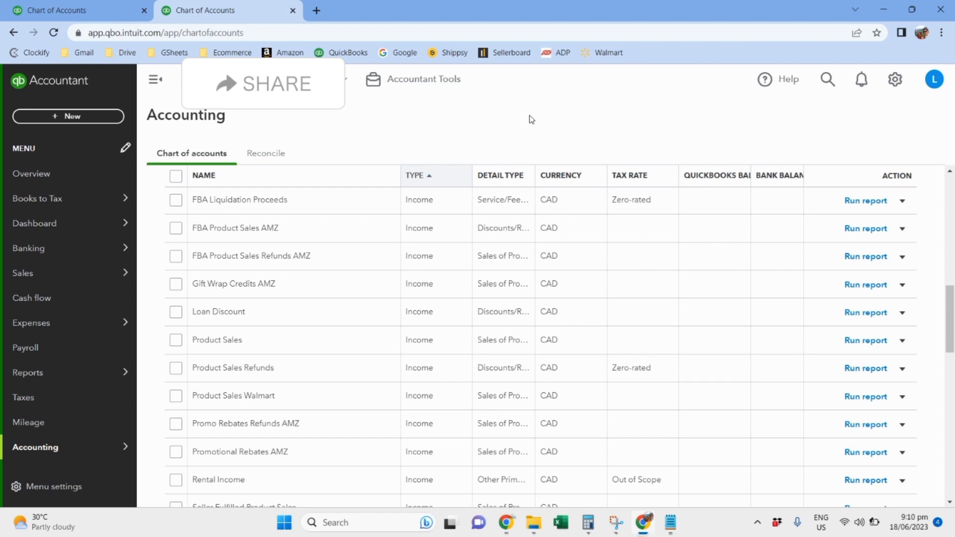
Scroll through income accounts like Billable Expense Income, FBA Inventory Credit and Product Sales Refunds
{"action": "scroll", "coordinate": [405, 250], "scroll_direction": "up", "scroll_amount": 1}
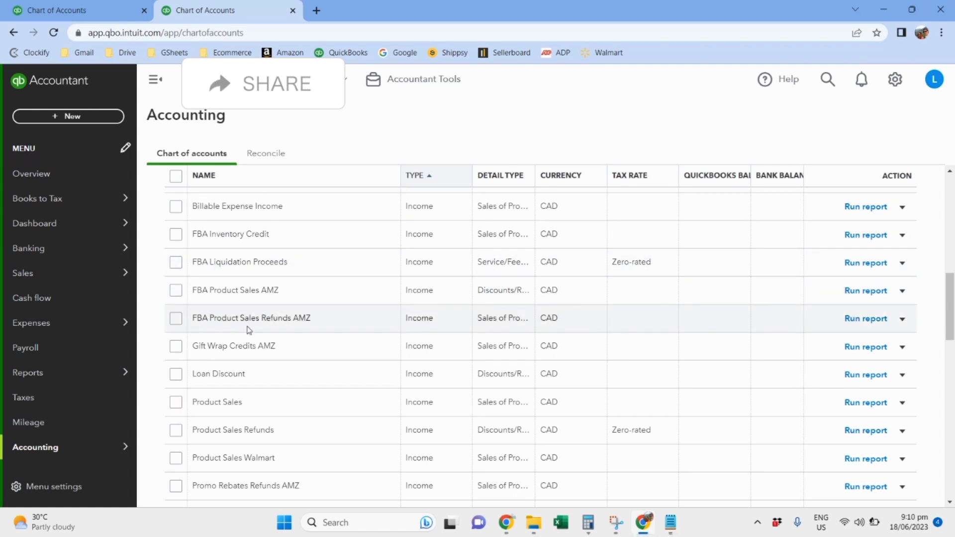
{"action": "scroll", "coordinate": [354, 335], "scroll_direction": "down", "scroll_amount": 1}
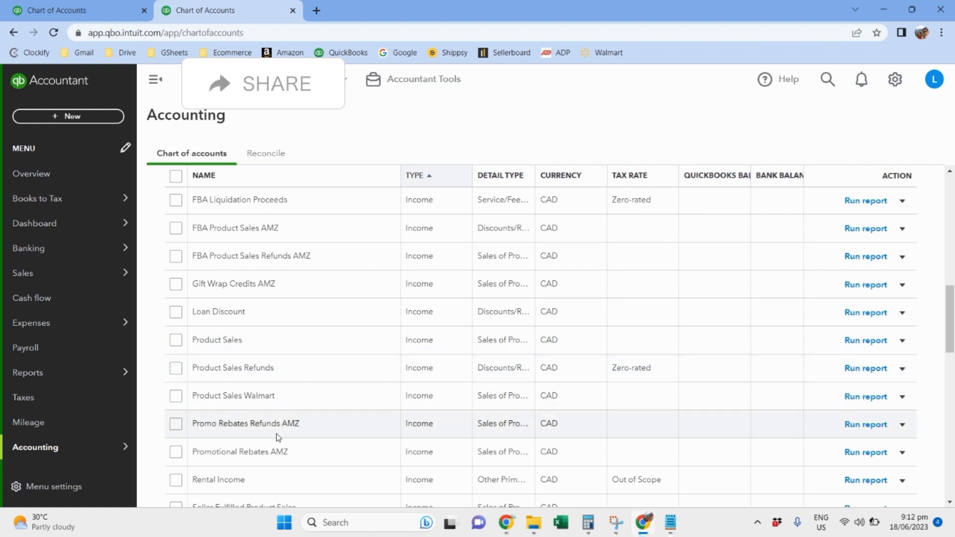
{"action": "scroll", "coordinate": [443, 249], "scroll_direction": "up", "scroll_amount": 1}
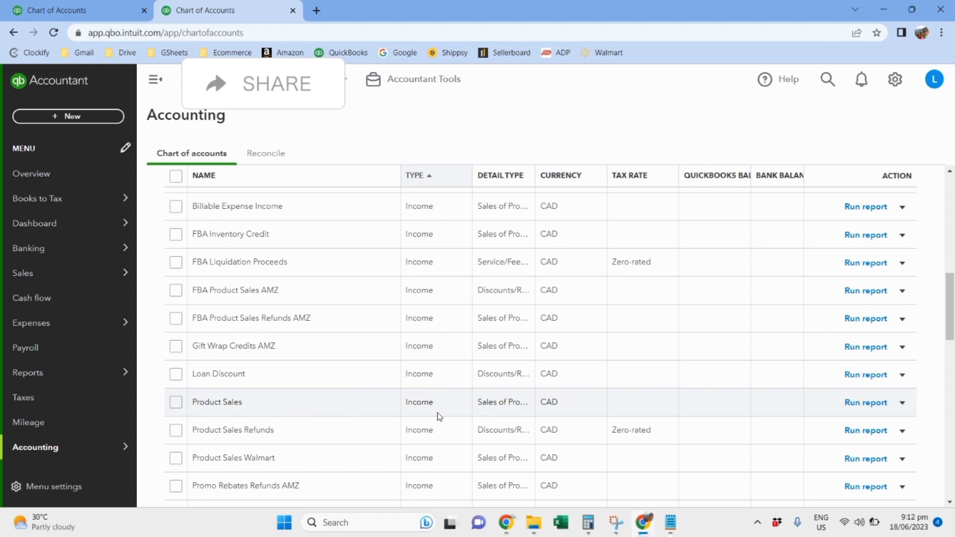
Widen the Type column so 'Cost of Goods Sold' reads in full
{"action": "scroll", "coordinate": [445, 318], "scroll_direction": "down", "scroll_amount": 3}
{"action": "scroll", "coordinate": [446, 322], "scroll_direction": "down", "scroll_amount": 3}
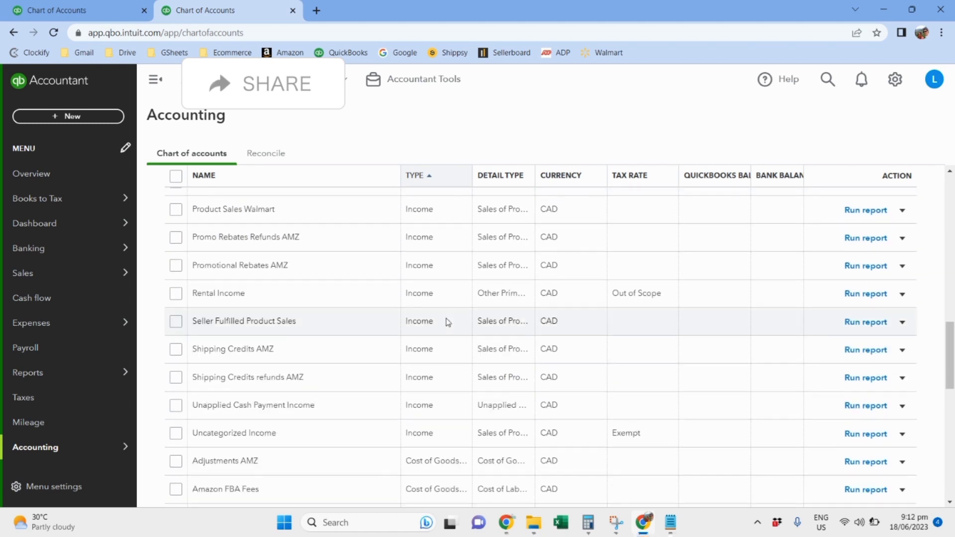
{"action": "scroll", "coordinate": [447, 322], "scroll_direction": "down", "scroll_amount": 3}
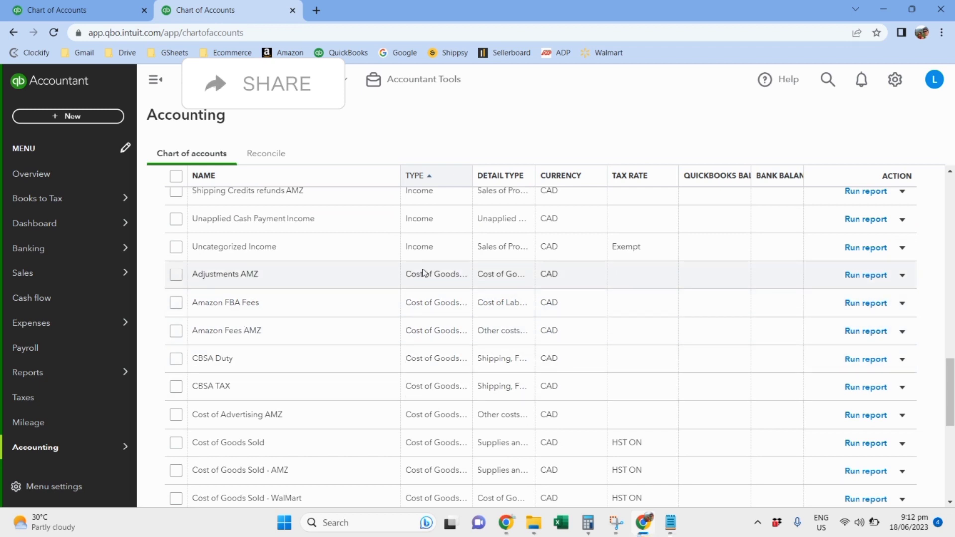
{"action": "scroll", "coordinate": [435, 296], "scroll_direction": "down", "scroll_amount": 2}
{"action": "left_click_drag", "start_coordinate": [472, 176], "coordinate": [518, 176]}
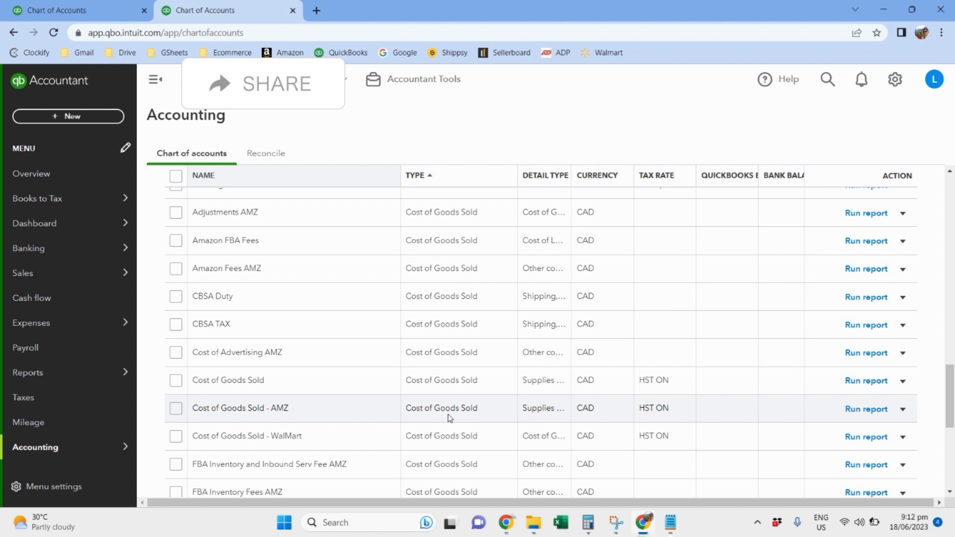
Scroll to page 51–100's last COGS accounts, such as Liquidation Fees and Packaging Costs
{"action": "scroll", "coordinate": [448, 418], "scroll_direction": "down", "scroll_amount": 1}
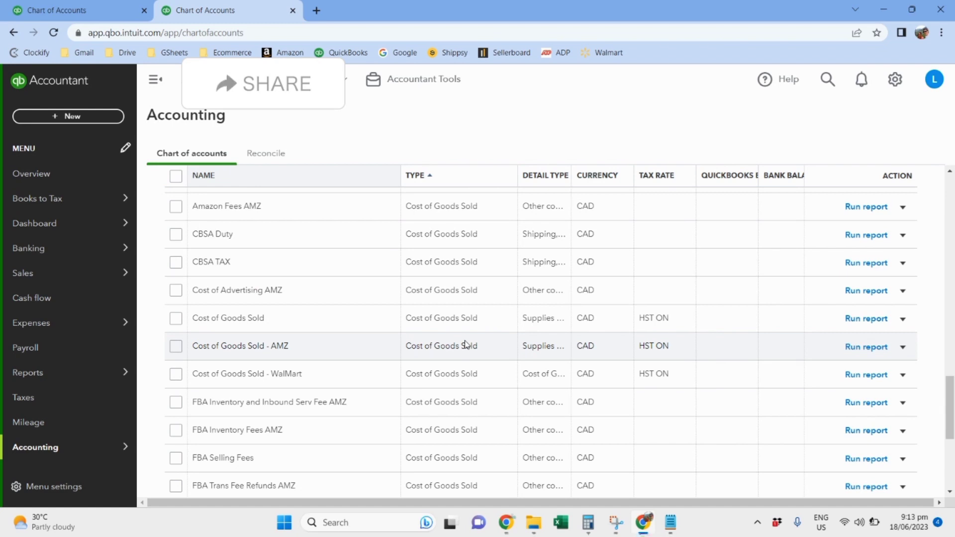
{"action": "scroll", "coordinate": [492, 453], "scroll_direction": "down", "scroll_amount": 3}
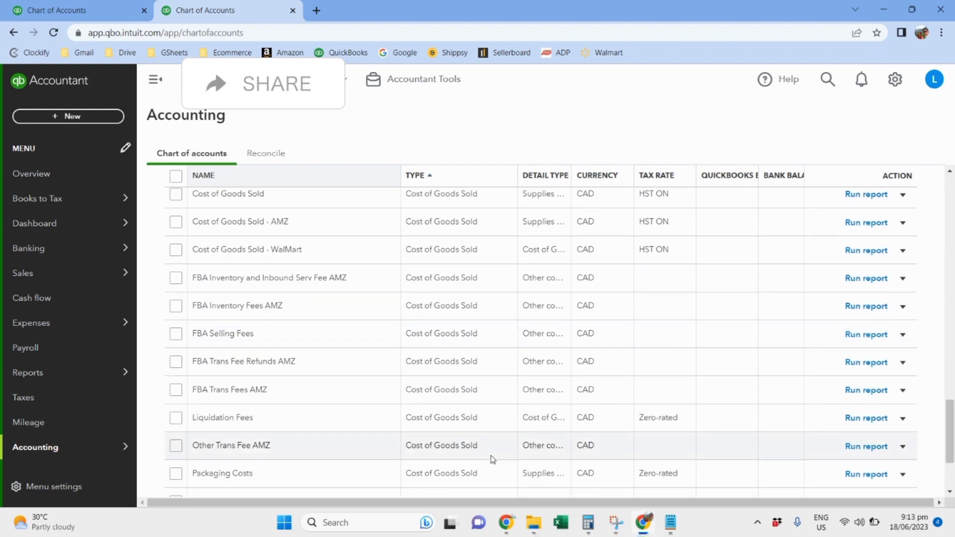
{"action": "scroll", "coordinate": [492, 453], "scroll_direction": "down", "scroll_amount": 3}
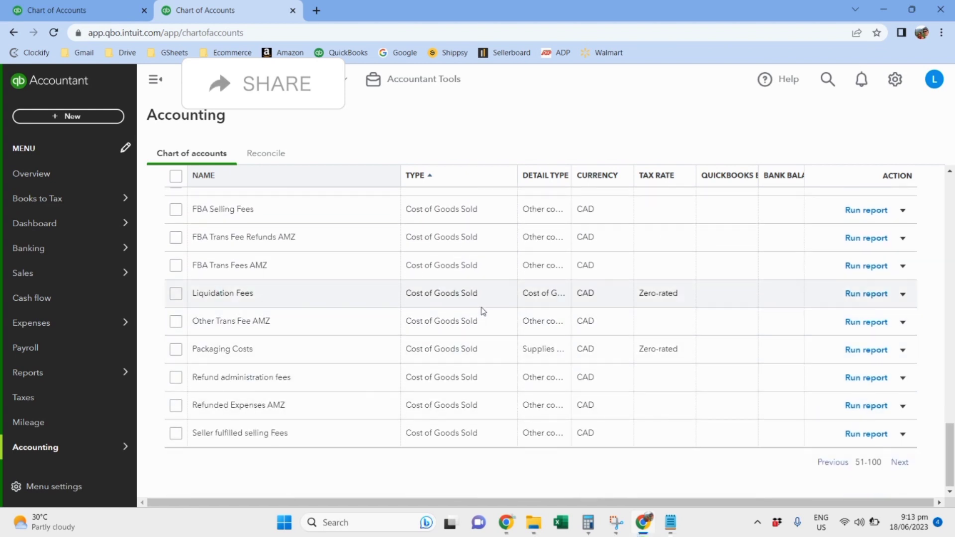
Go to page 101–150 and scroll to expense accounts like Auto Expenses, Bank charges and Business Travel
{"action": "left_click", "coordinate": [902, 464]}
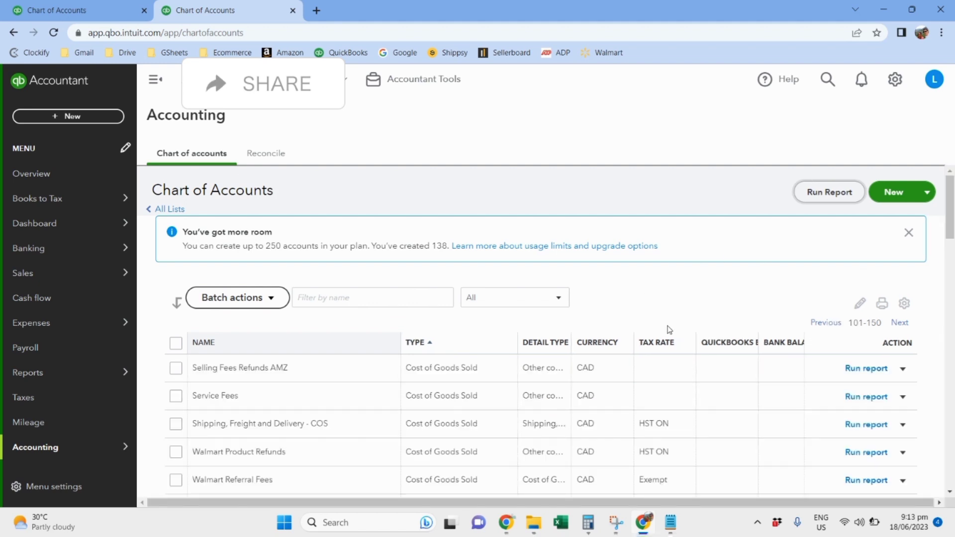
{"action": "scroll", "coordinate": [669, 330], "scroll_direction": "down", "scroll_amount": 4}
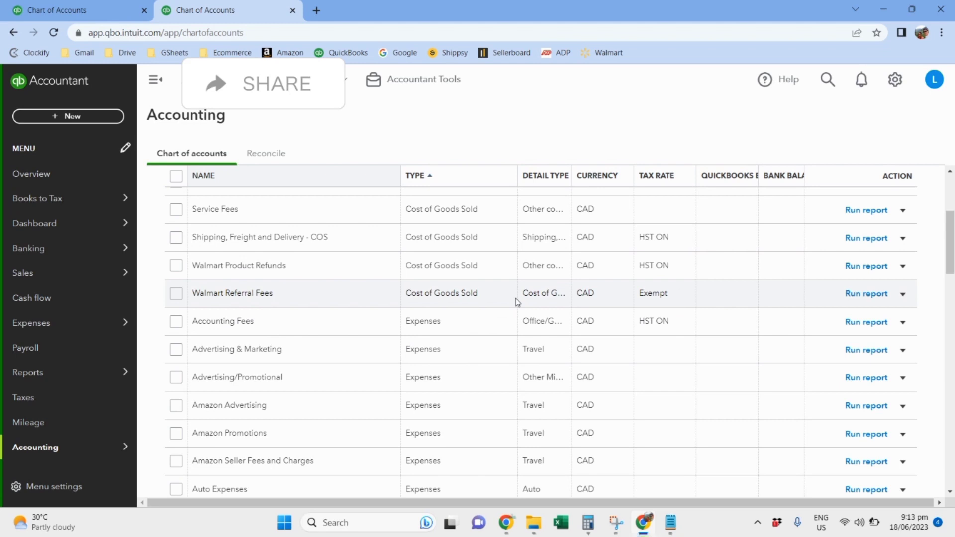
{"action": "scroll", "coordinate": [514, 301], "scroll_direction": "down", "scroll_amount": 1}
{"action": "scroll", "coordinate": [446, 363], "scroll_direction": "down", "scroll_amount": 3}
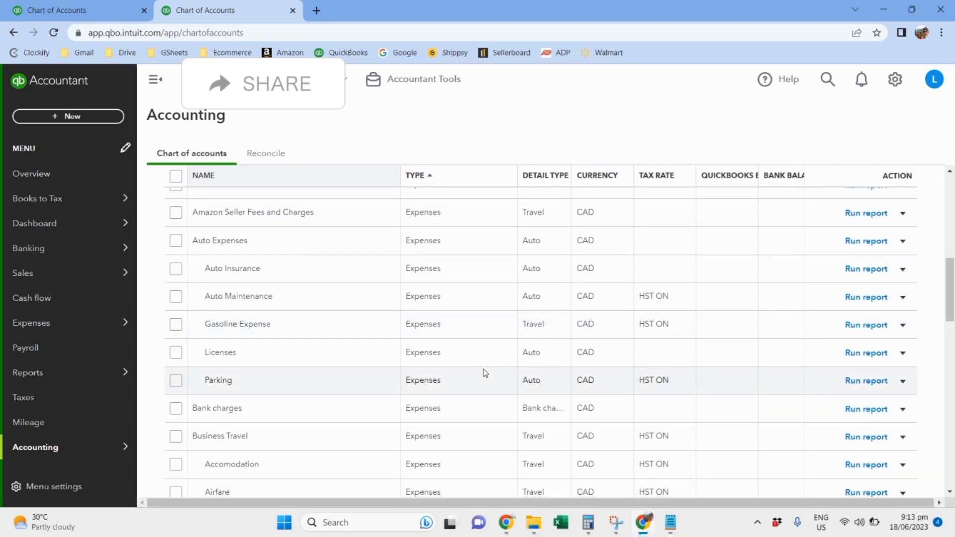
{"action": "scroll", "coordinate": [485, 373], "scroll_direction": "down", "scroll_amount": 1}
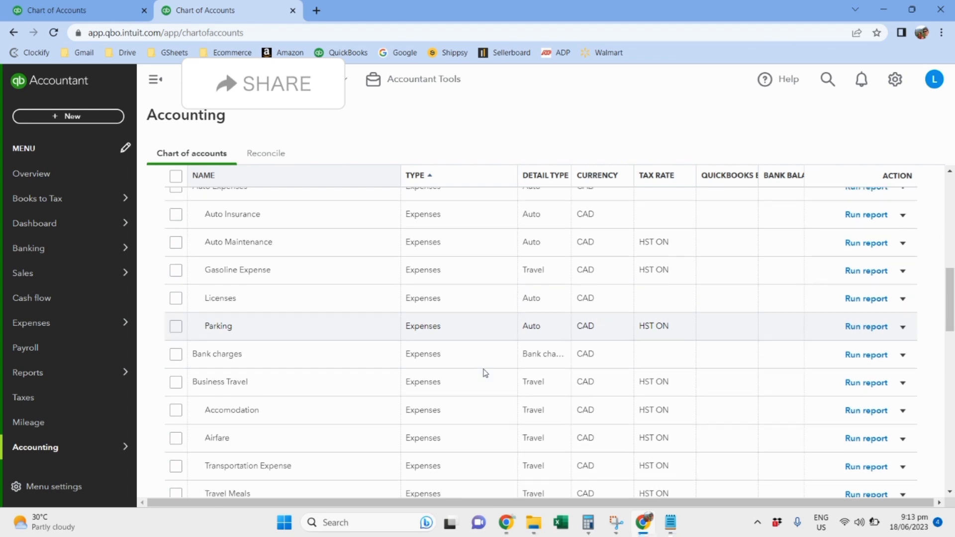